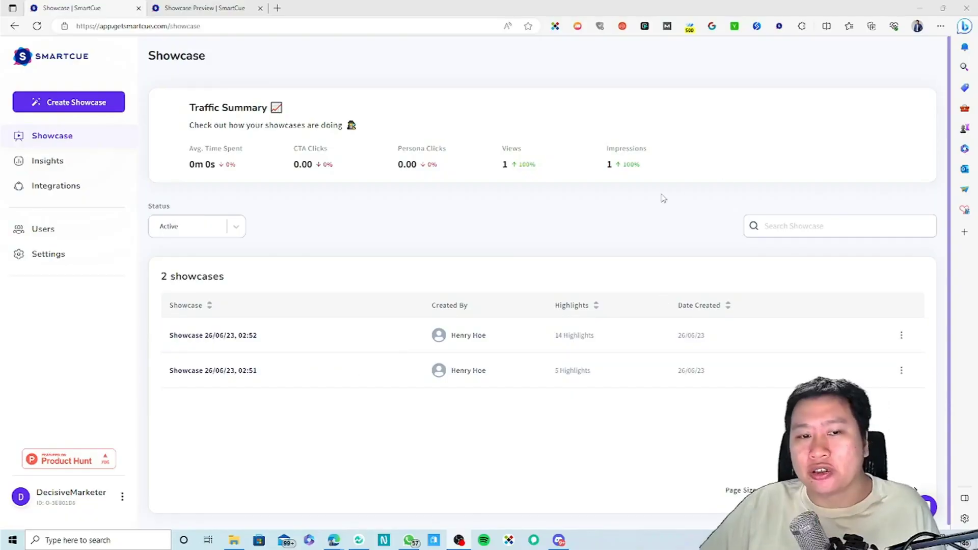
Open the SmartCue extension panel and start Capture Highlights
left_click(780, 26)
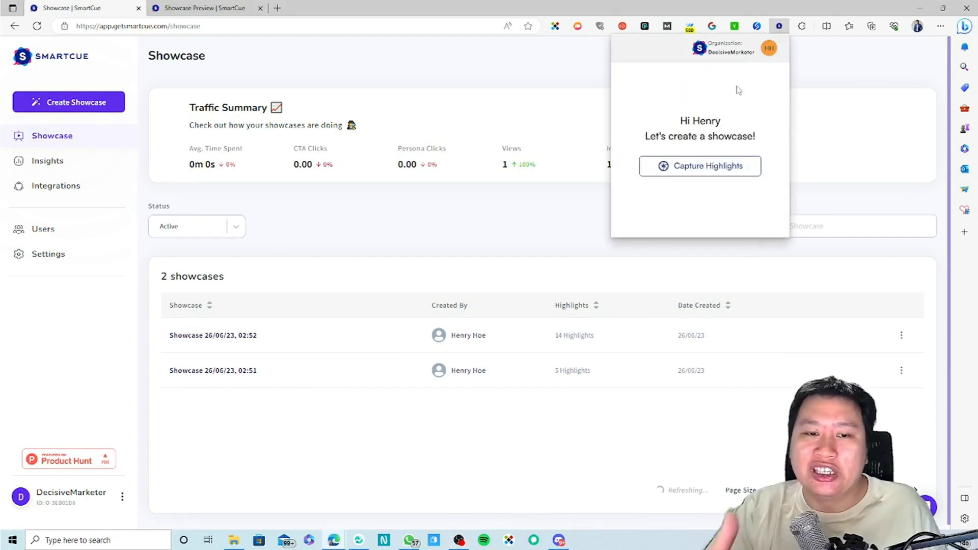
left_click(853, 62)
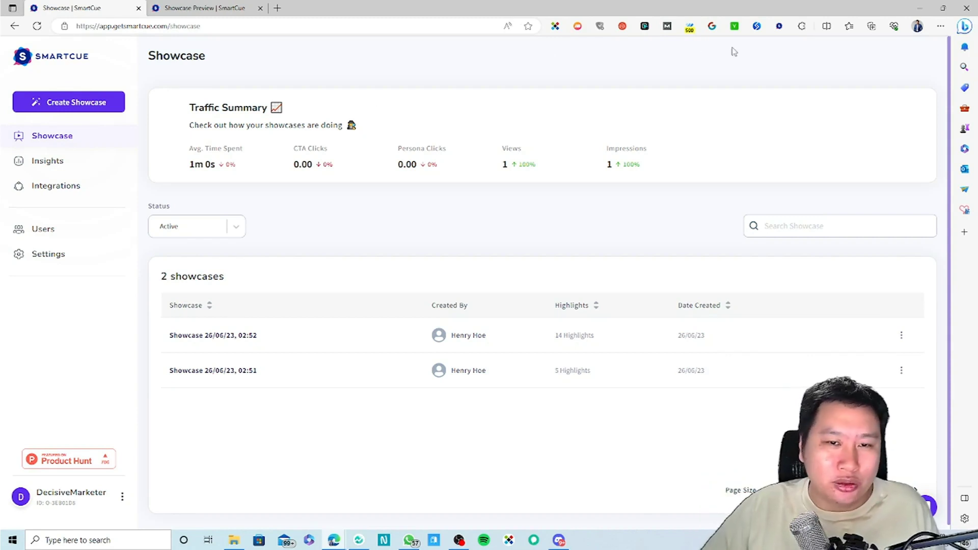
left_click(779, 26)
left_click(692, 174)
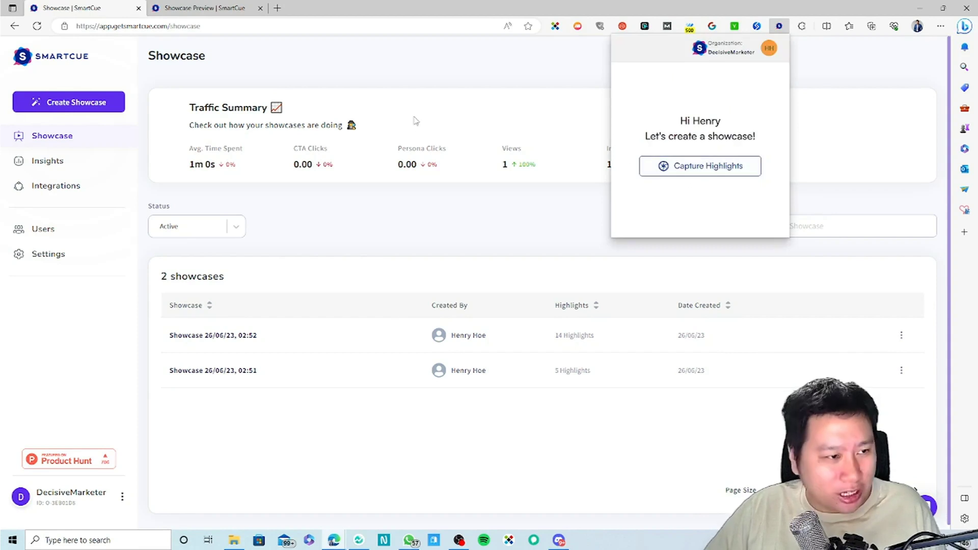
Look at Create Showcase > Capture New, then cancel without creating a showcase
left_click(79, 107)
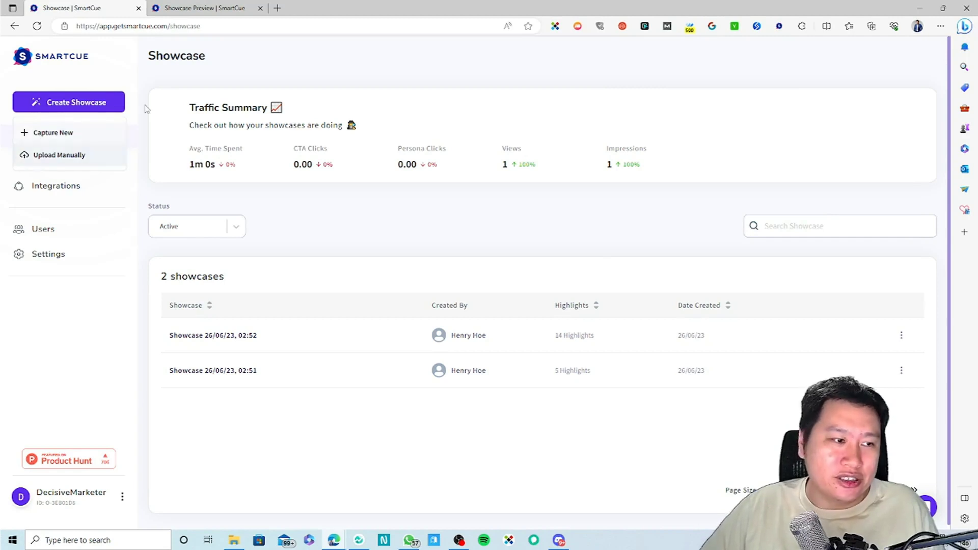
left_click(102, 131)
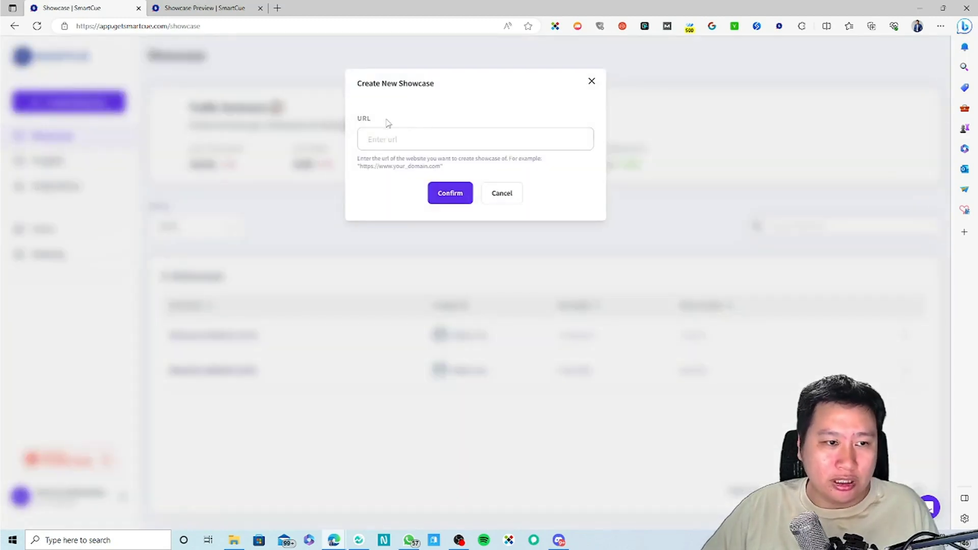
left_click(487, 194)
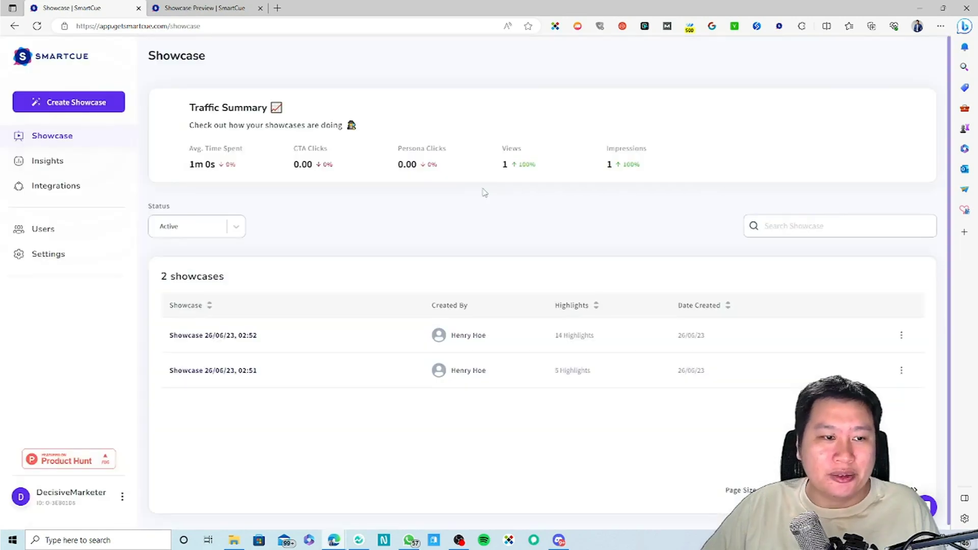
In a new Edge tab, start a SmartCue highlight capture and scroll down the MSN feed
left_click(161, 8)
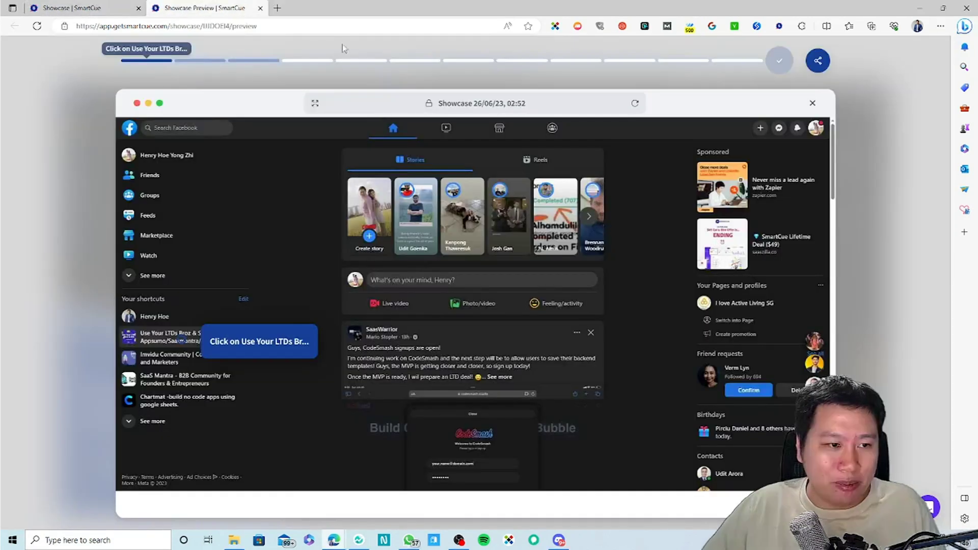
left_click(277, 8)
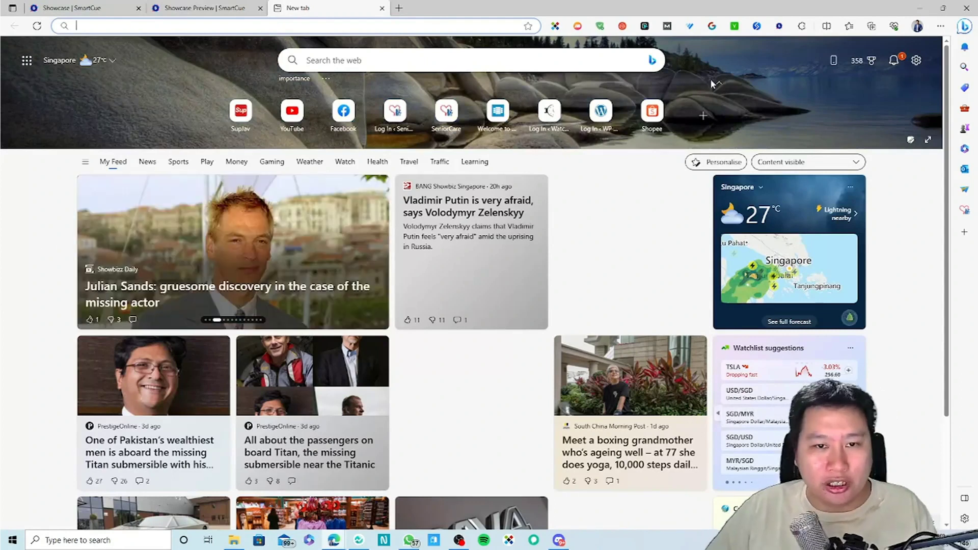
left_click(777, 28)
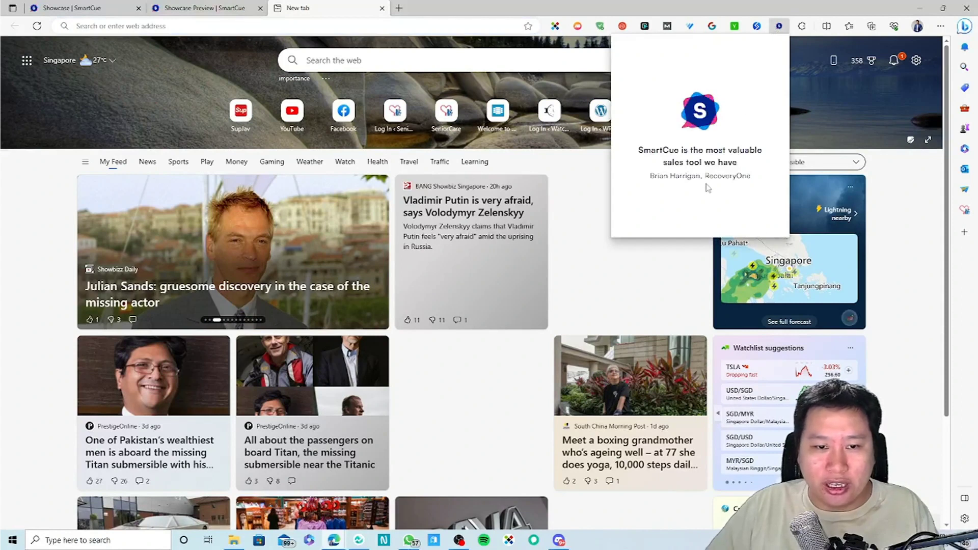
left_click(665, 164)
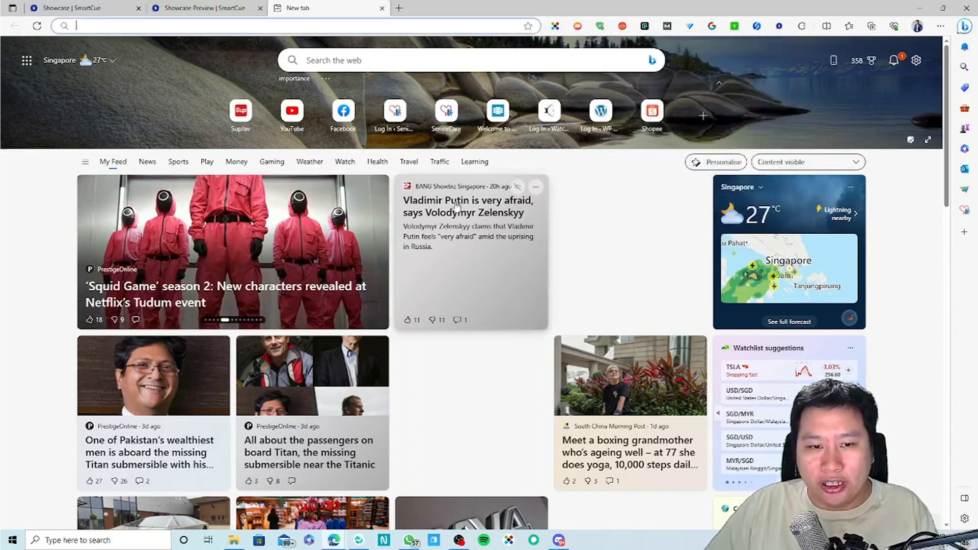
scroll(348, 465, "down", 2)
scroll(348, 465, "down", 2)
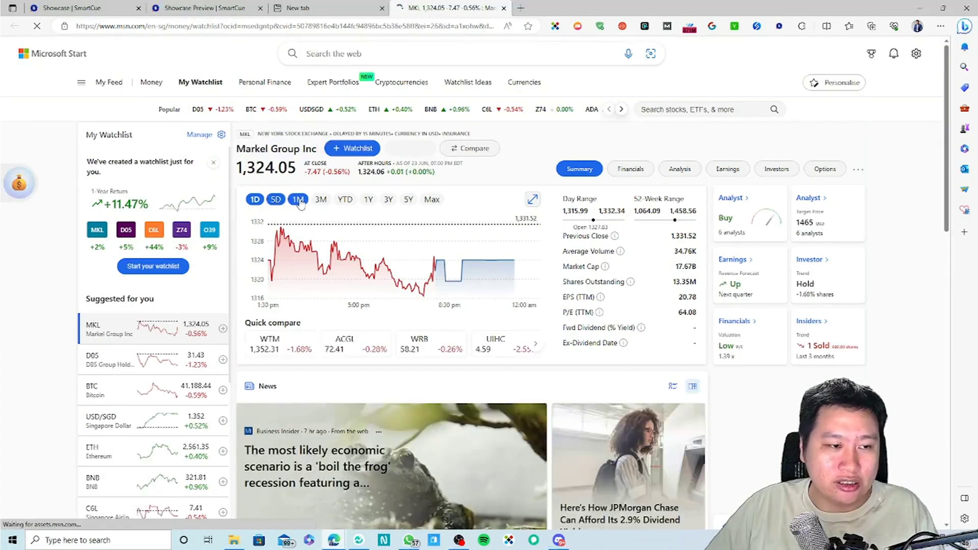
Set the Markel chart to 5D and stop capture to build Showcase 26/06/23, 03:02
left_click(276, 200)
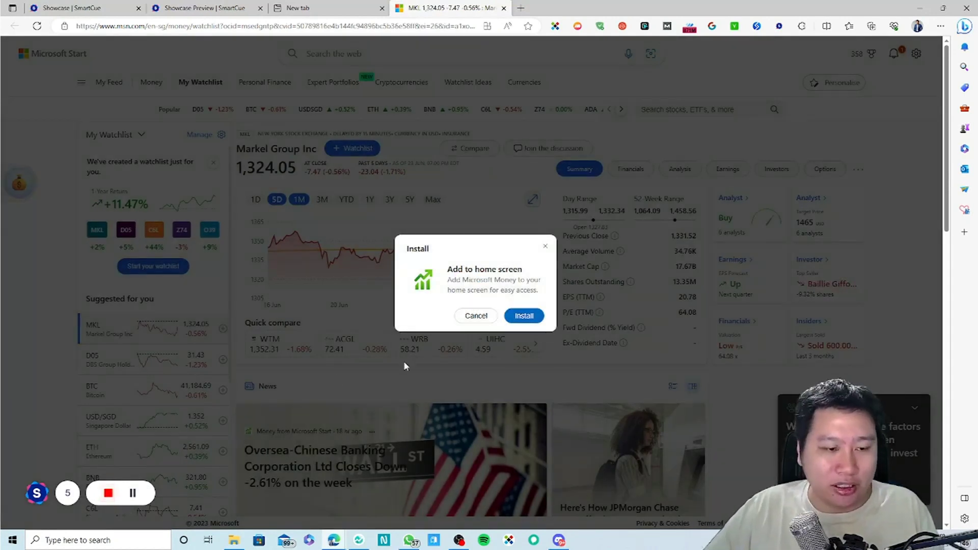
left_click(107, 494)
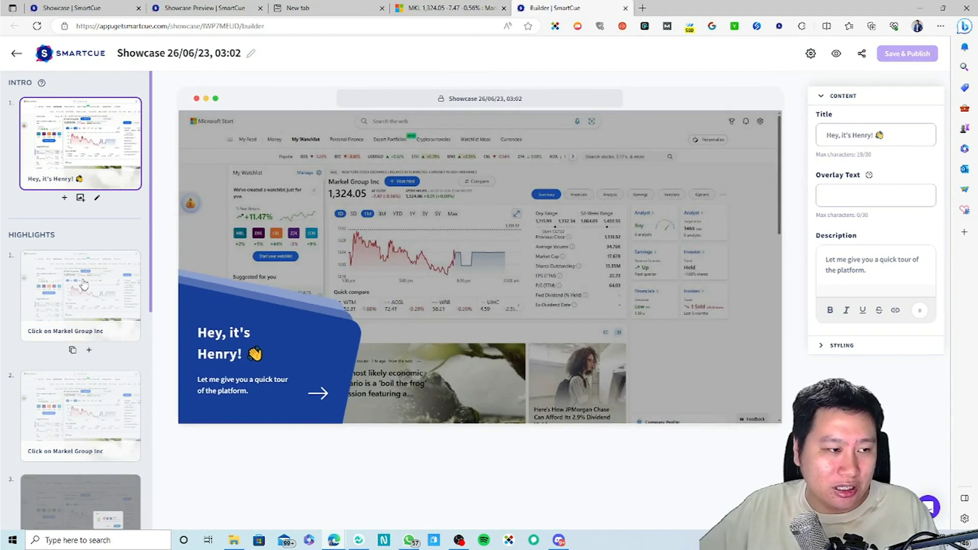
Review the new showcase's highlights 1–4, including the Click on 5D and Click on 1M steps
left_click(85, 285)
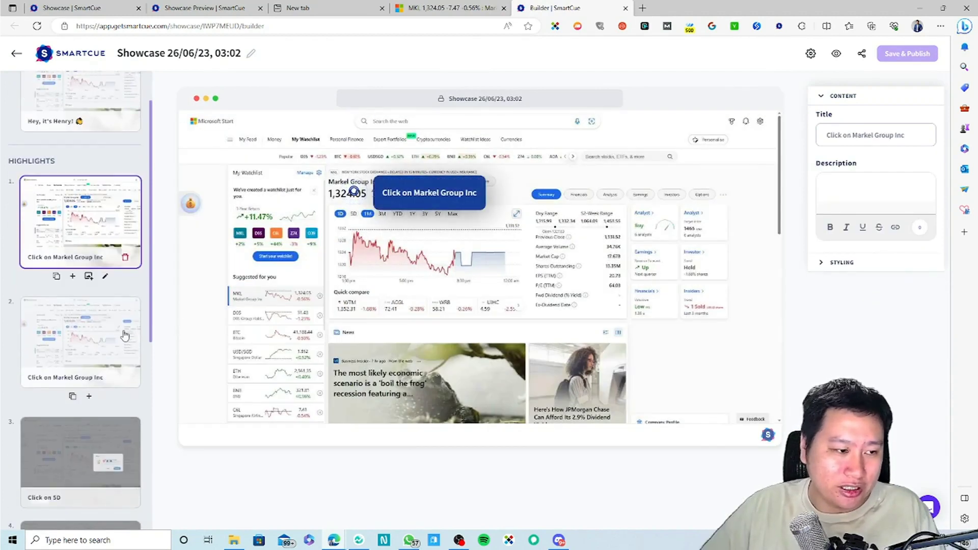
left_click(103, 357)
left_click(84, 446)
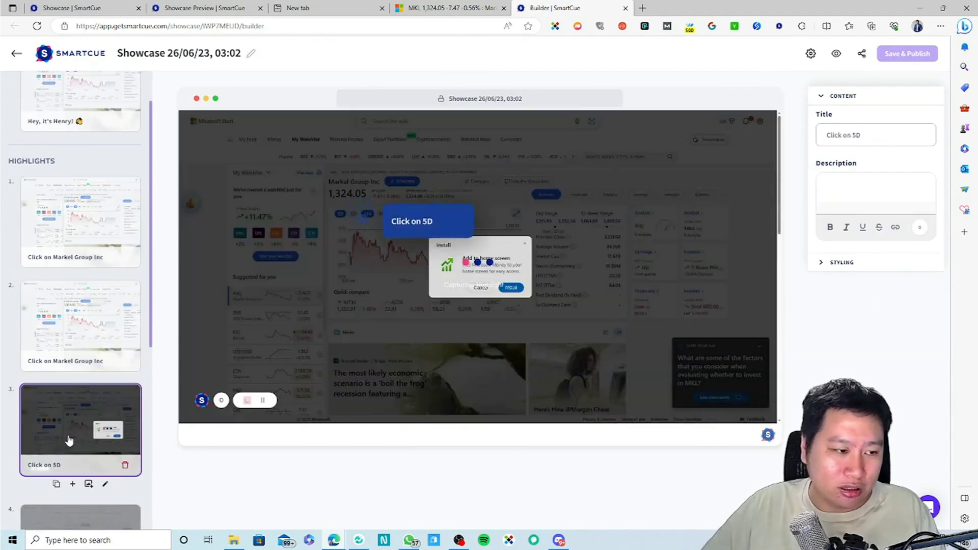
left_click(139, 306)
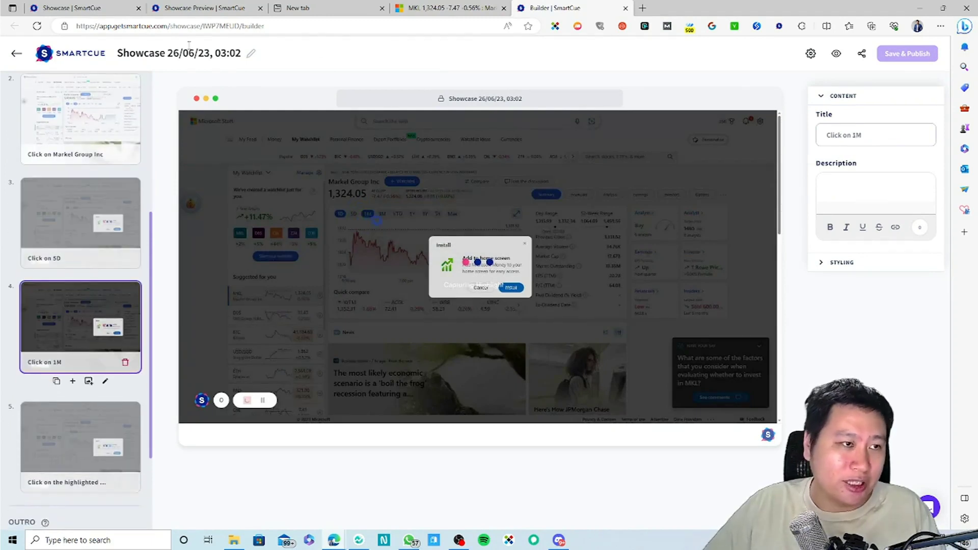
Return to the Showcase Preview of the older Showcase 26/06/23, 02:52
left_click(203, 8)
left_click(75, 6)
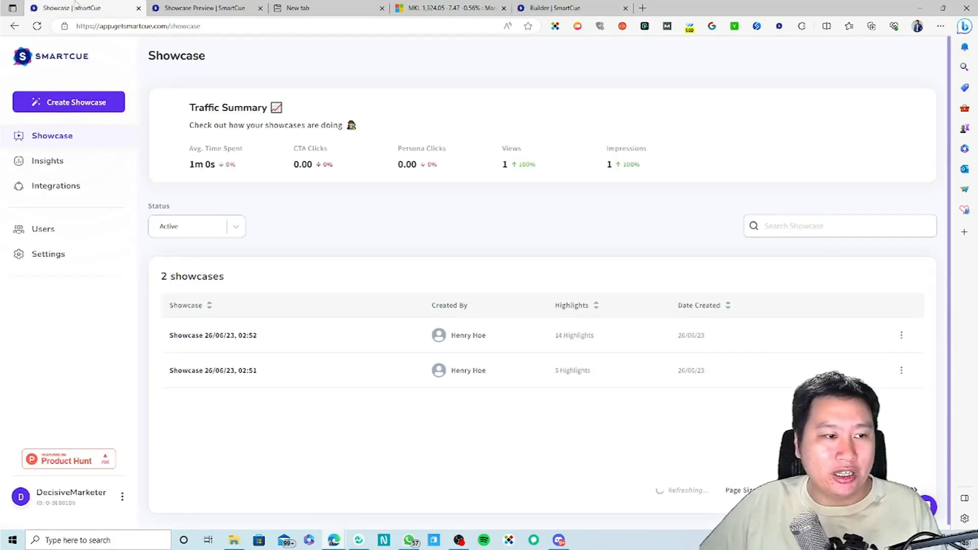
left_click(168, 6)
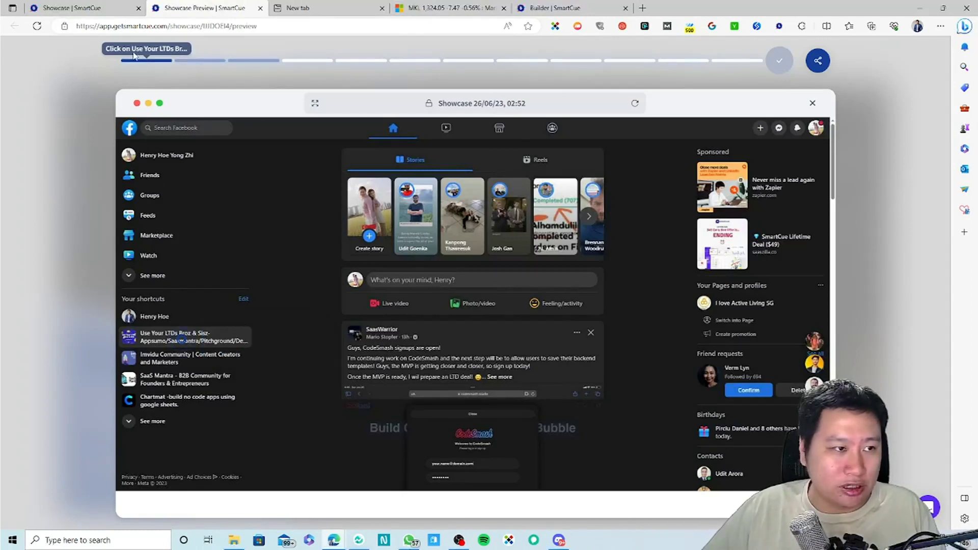
Restart the preview and follow the hotspots through the LTDs group page to the post approval step
left_click(37, 25)
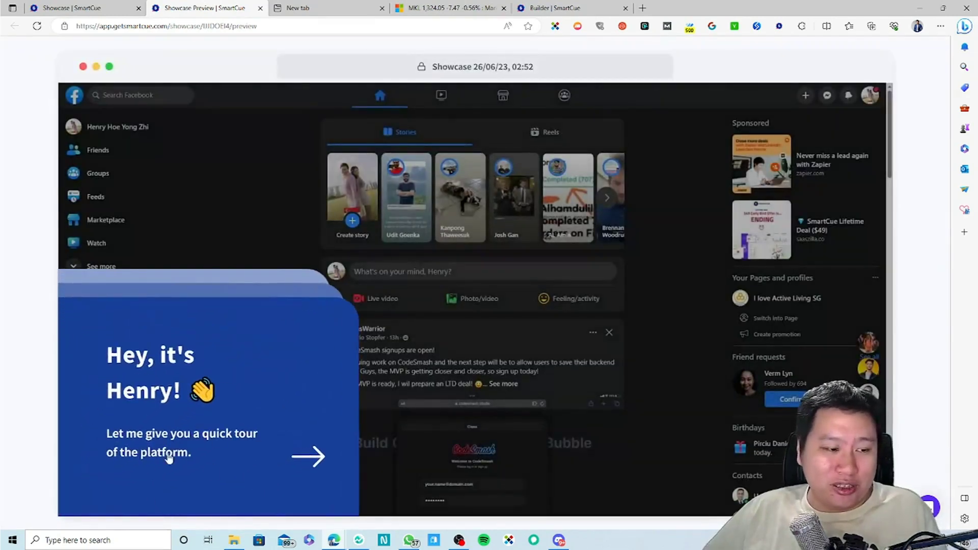
left_click(307, 468)
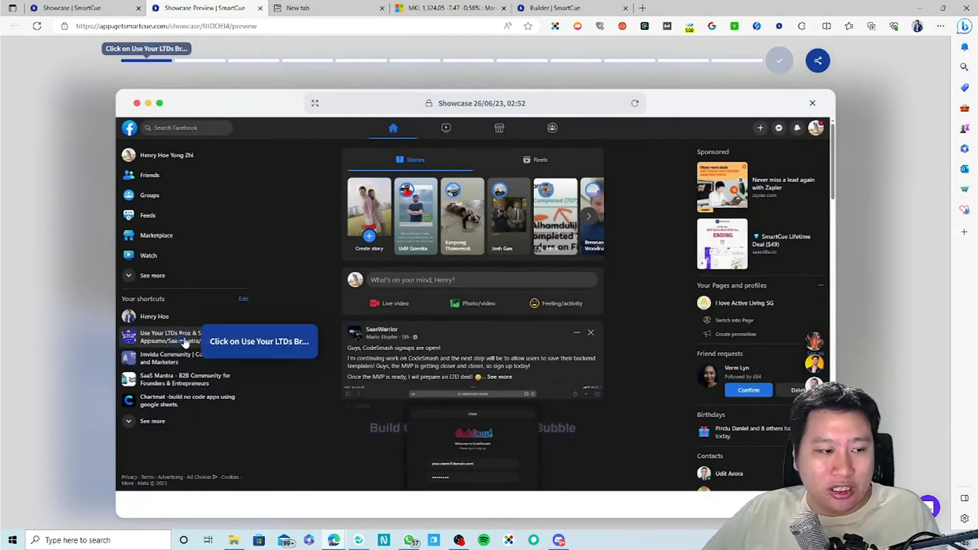
left_click(177, 342)
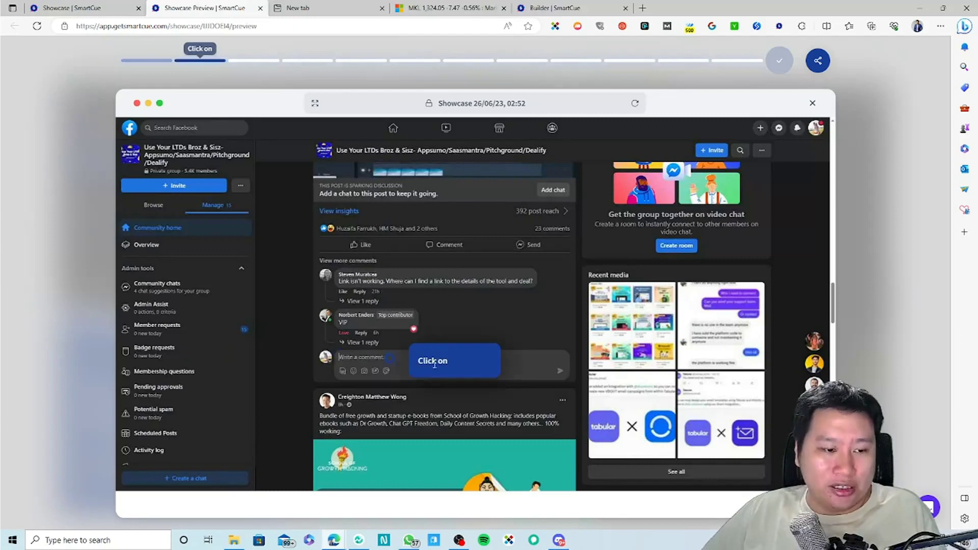
left_click(434, 365)
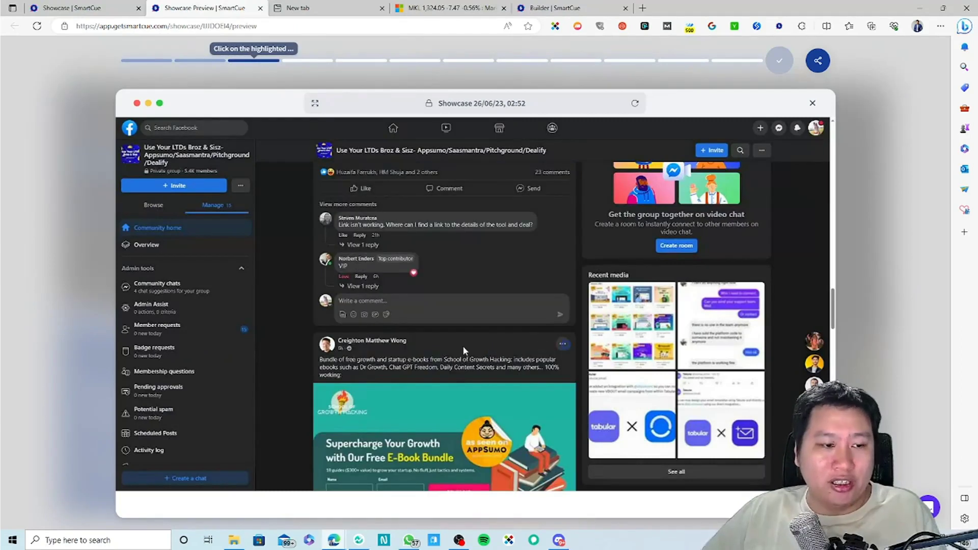
left_click(563, 344)
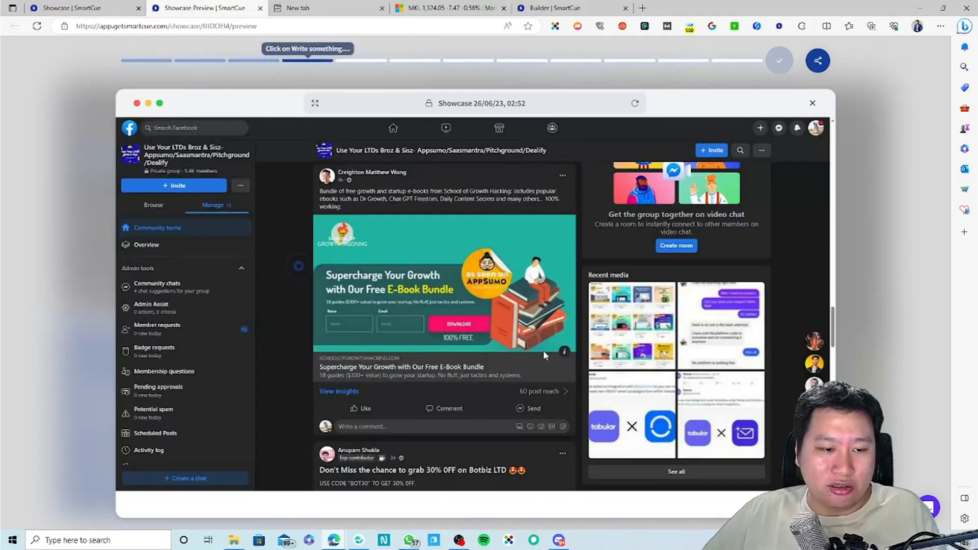
left_click(292, 269)
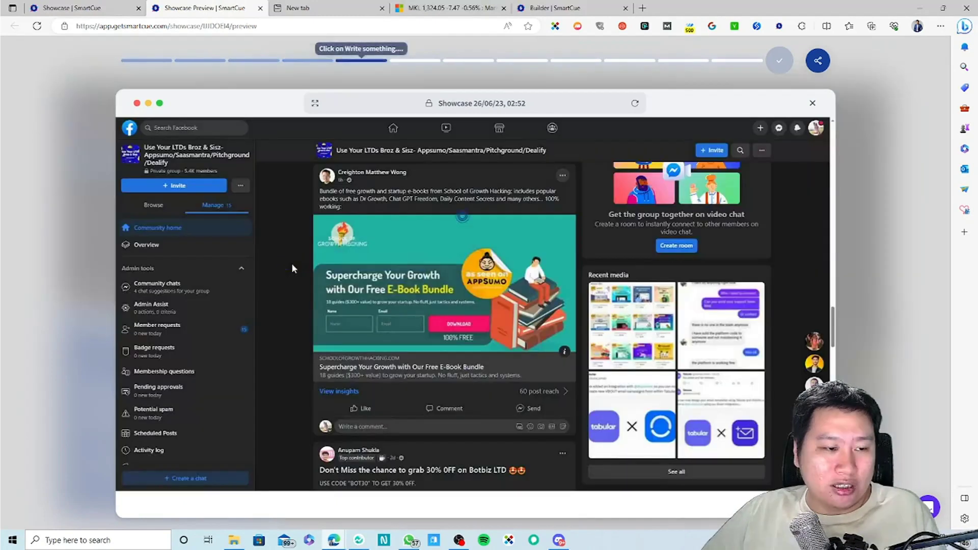
left_click(549, 200)
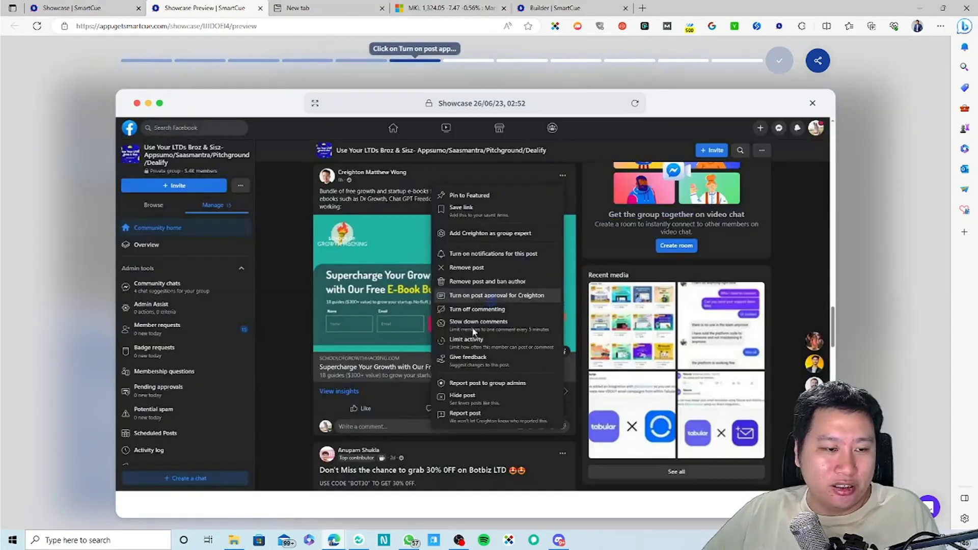
Turn on post approval, remove the post with a warning and feedback, then return to the showcase list
left_click(495, 298)
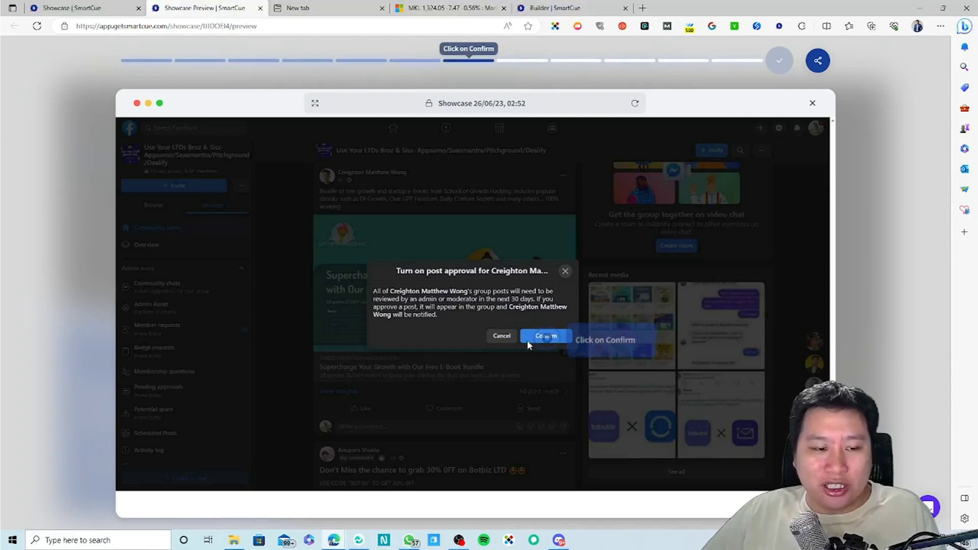
left_click(546, 336)
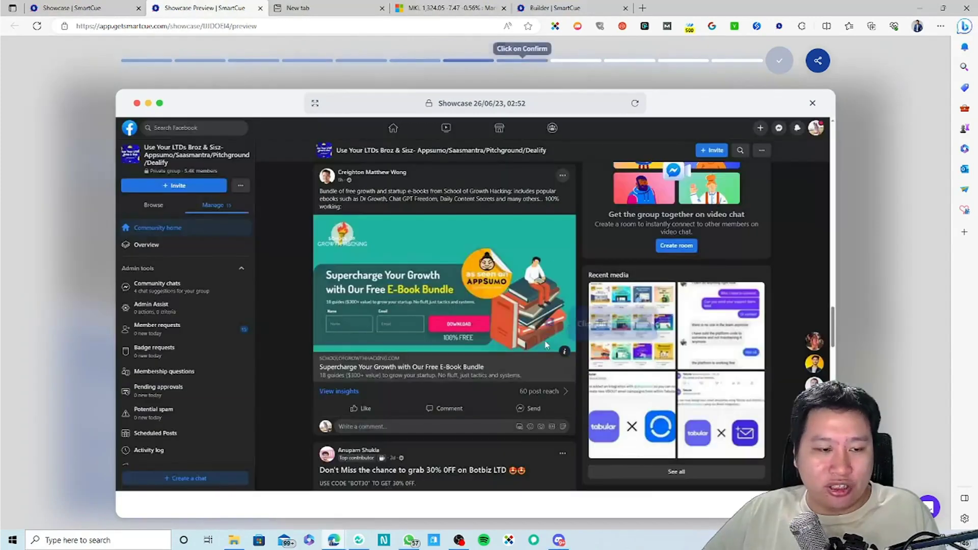
left_click(564, 187)
left_click(480, 269)
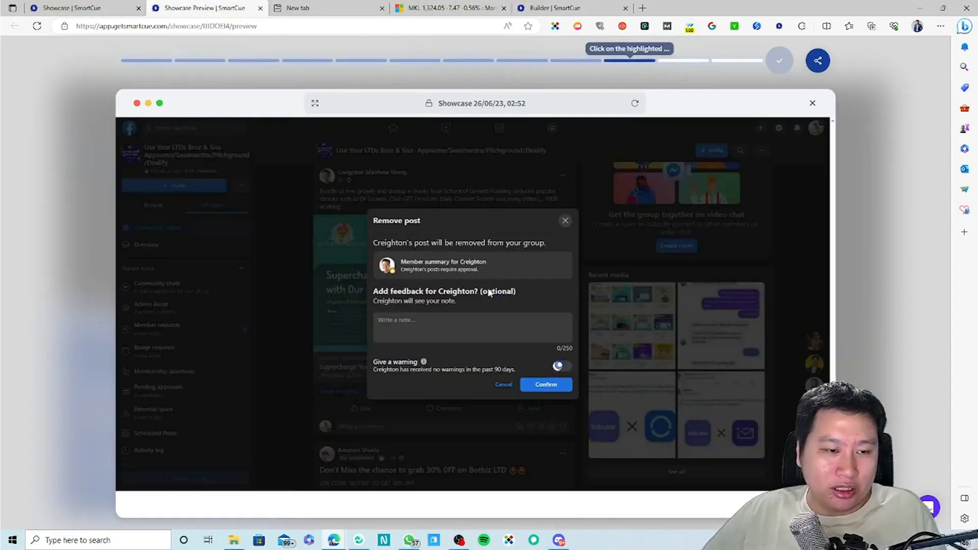
left_click(562, 366)
left_click(474, 327)
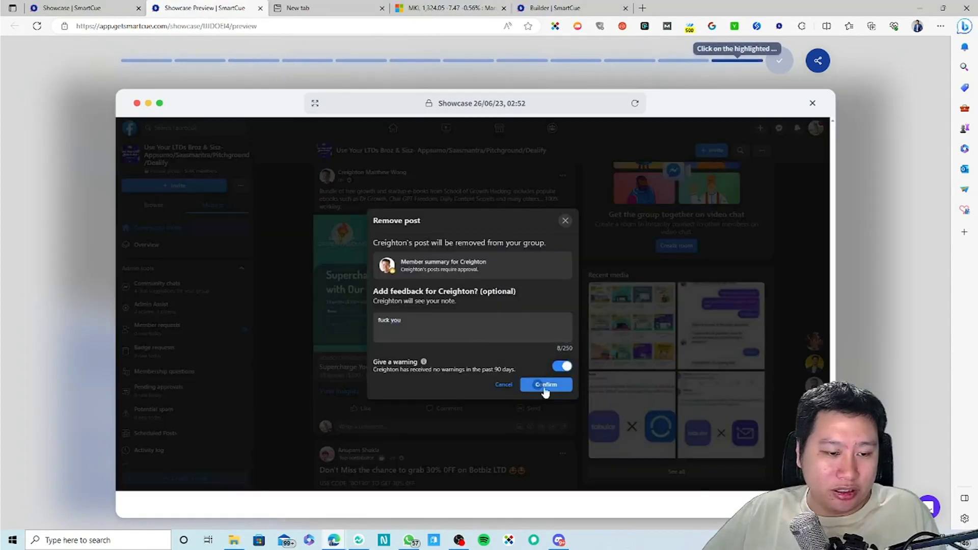
left_click(545, 386)
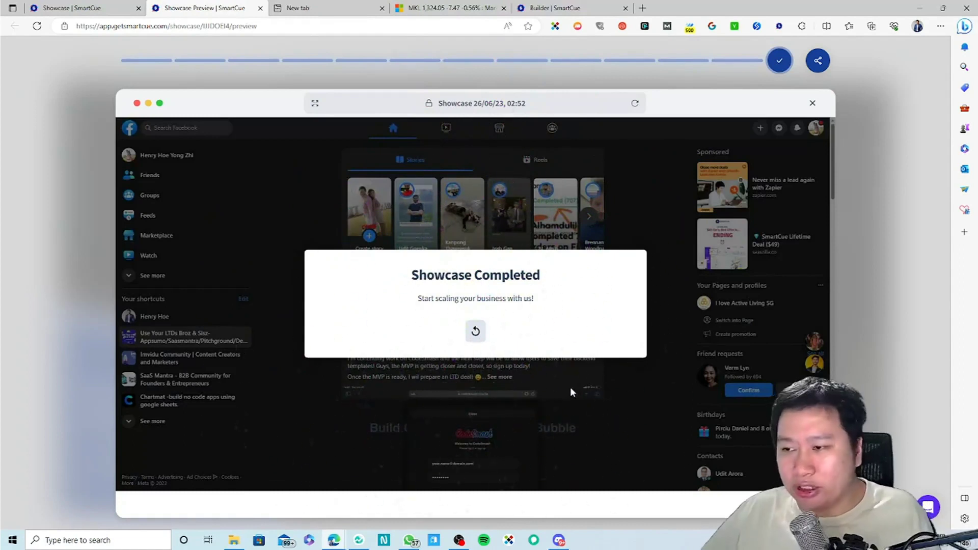
left_click(68, 6)
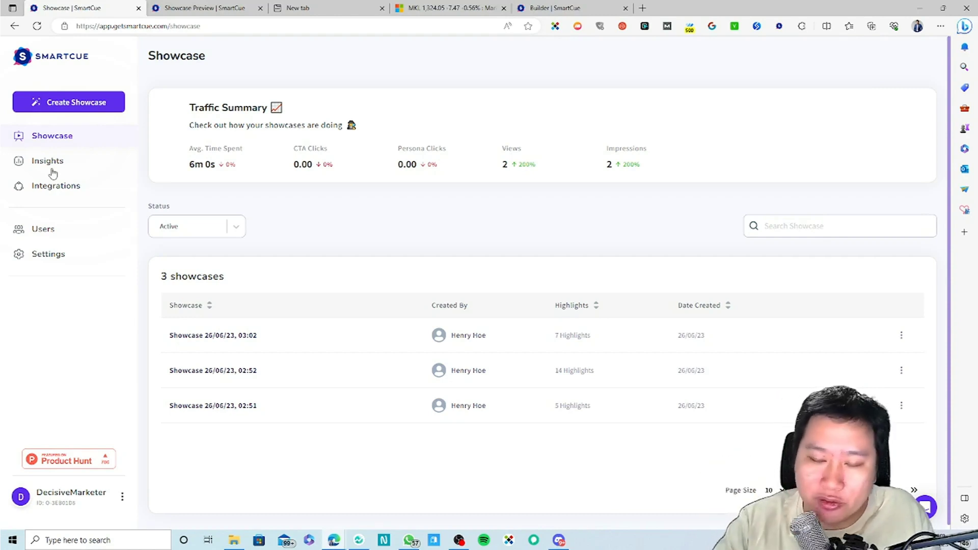
mouse_move(380, 337)
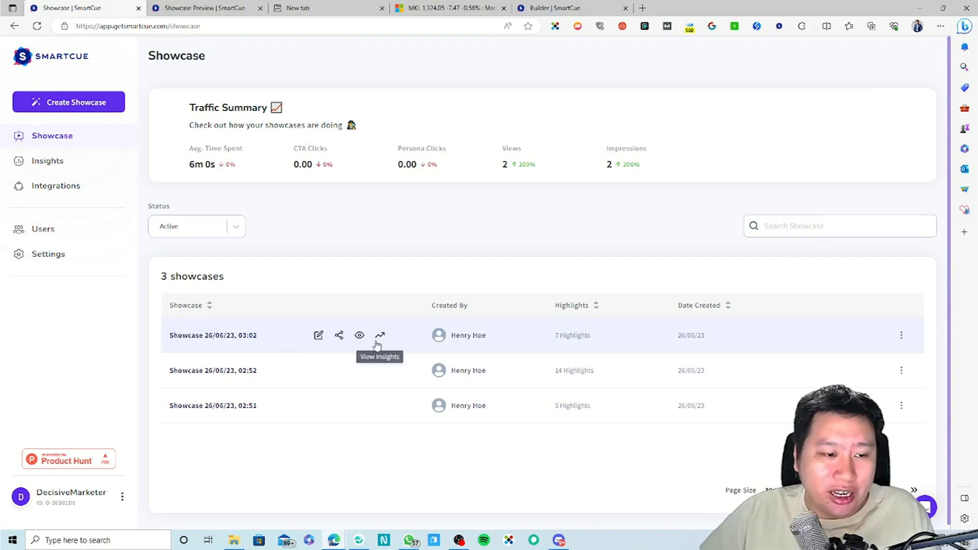
left_click(319, 336)
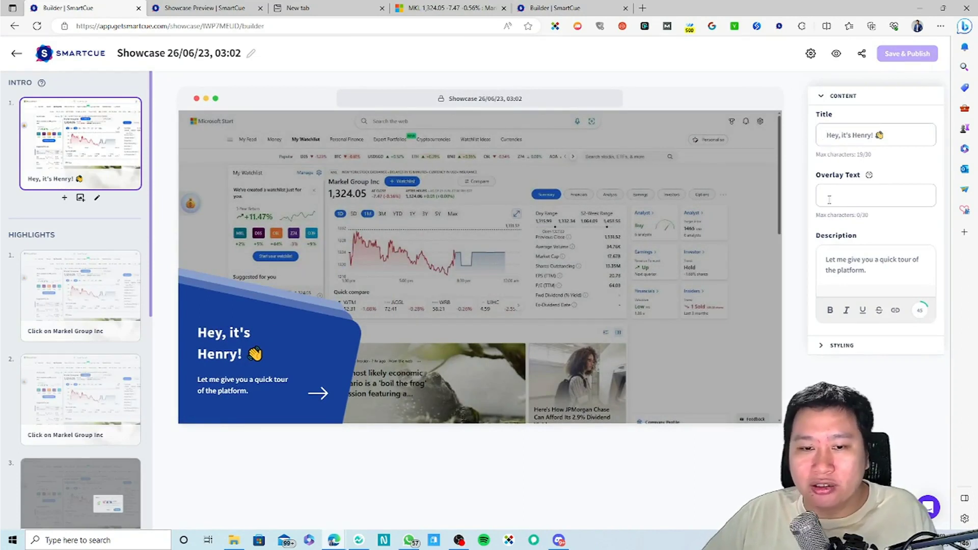
left_click(827, 347)
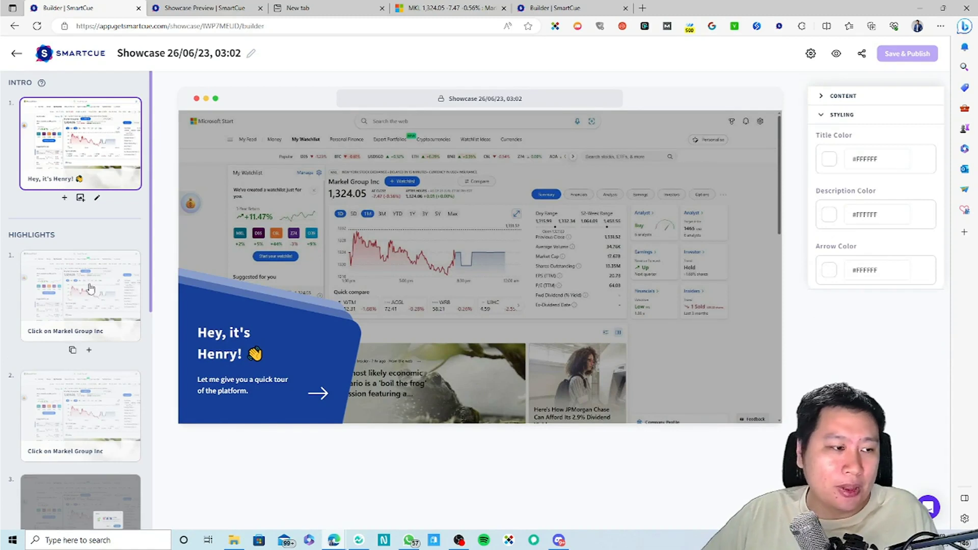
left_click(87, 288)
left_click(849, 97)
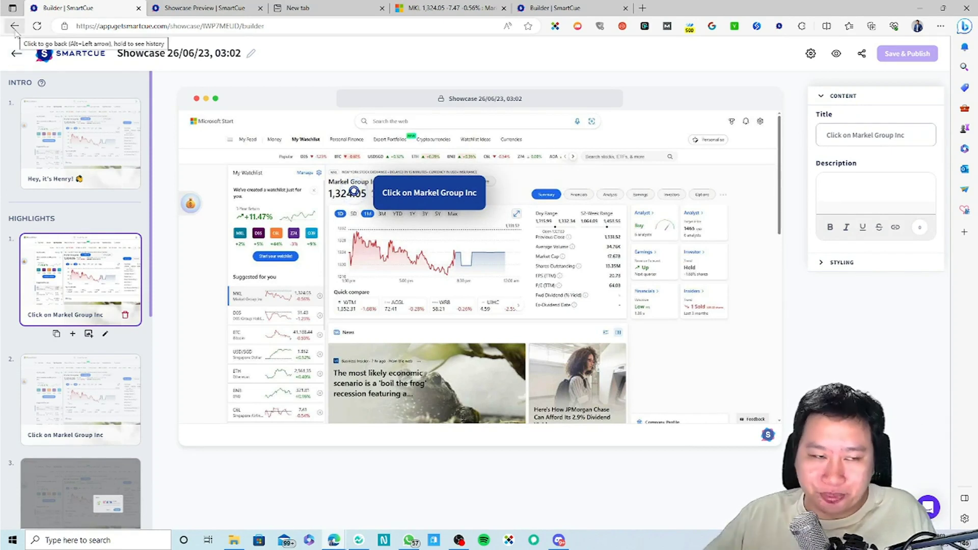
left_click(15, 26)
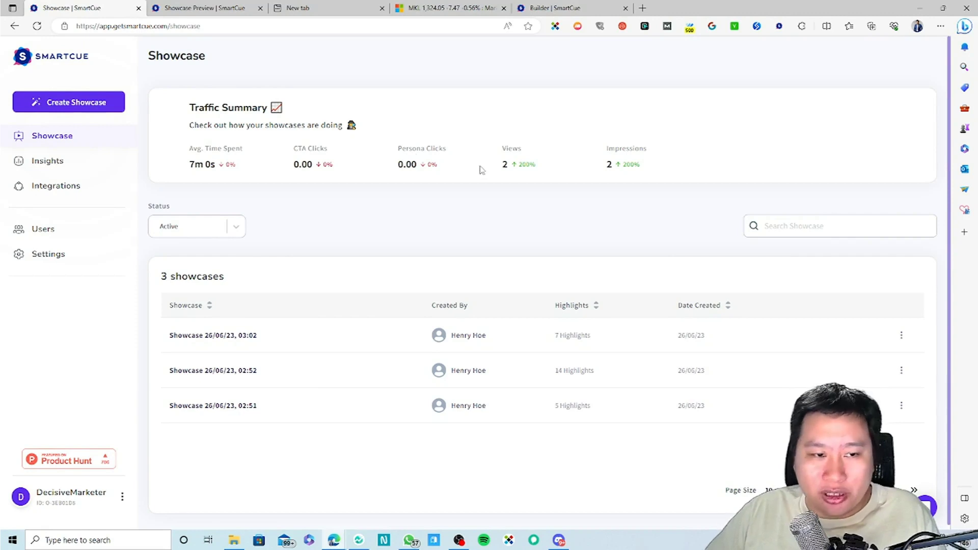
double_click(630, 165)
left_click(628, 183)
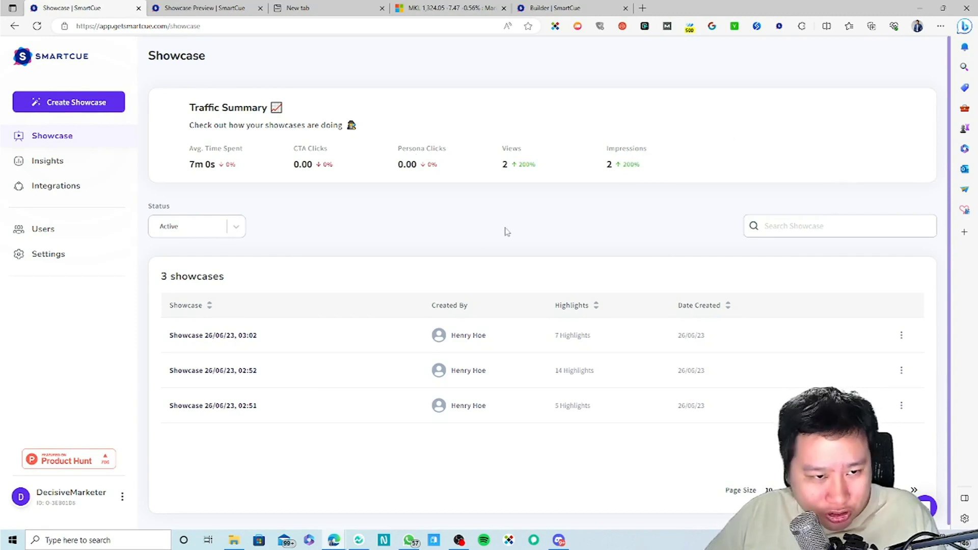
left_click_drag(195, 164, 215, 164)
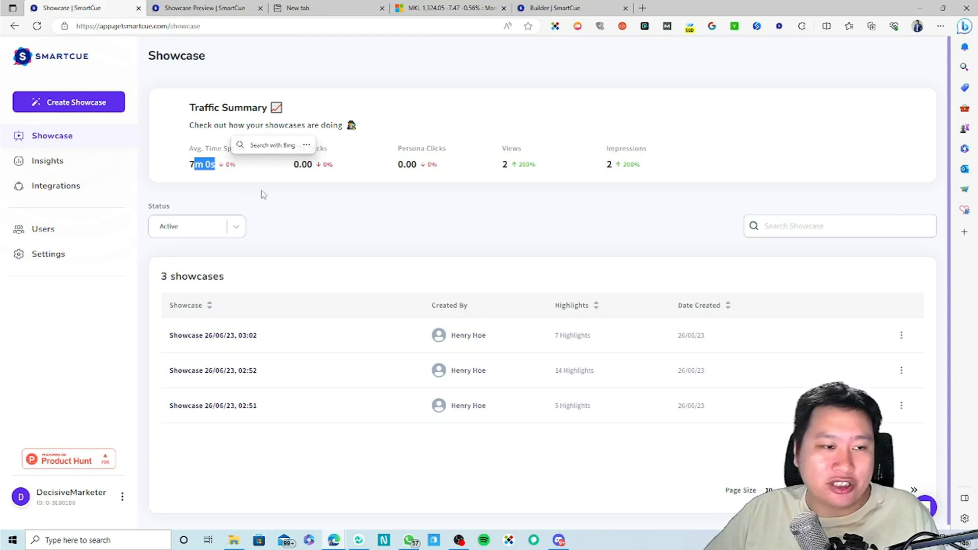
left_click(263, 194)
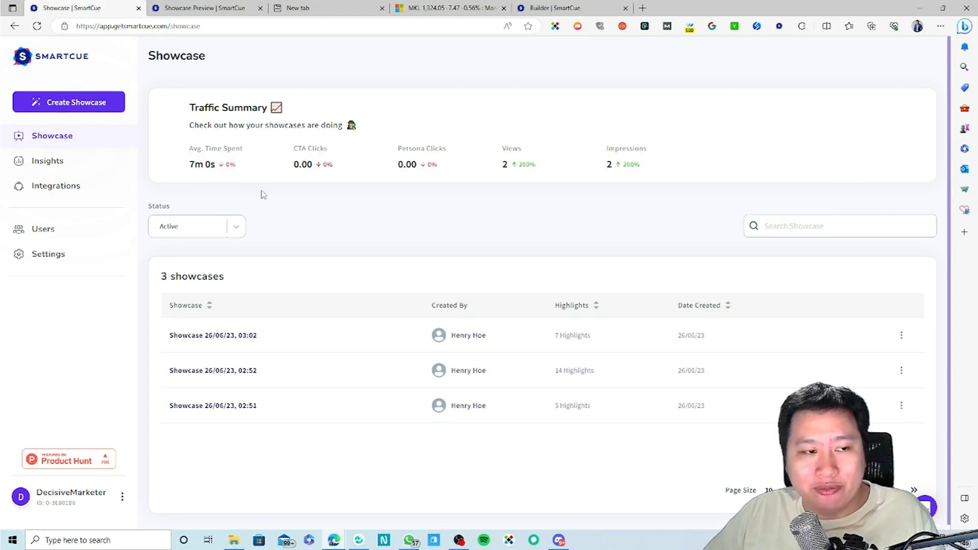
left_click(51, 170)
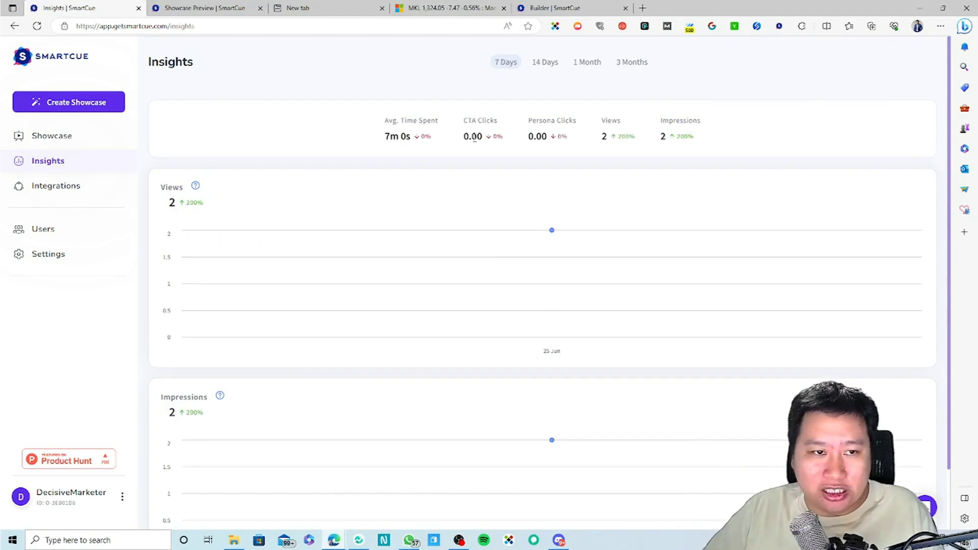
left_click(225, 8)
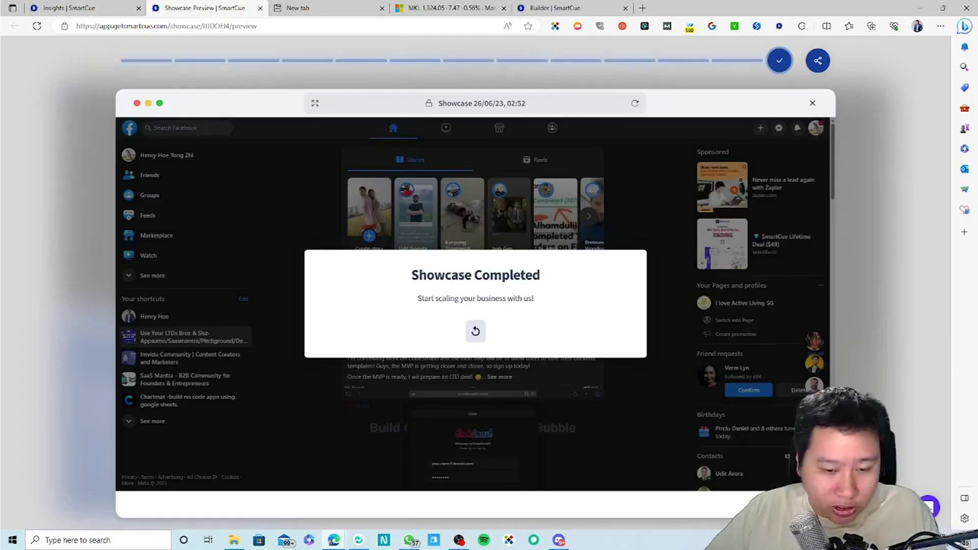
left_click(39, 9)
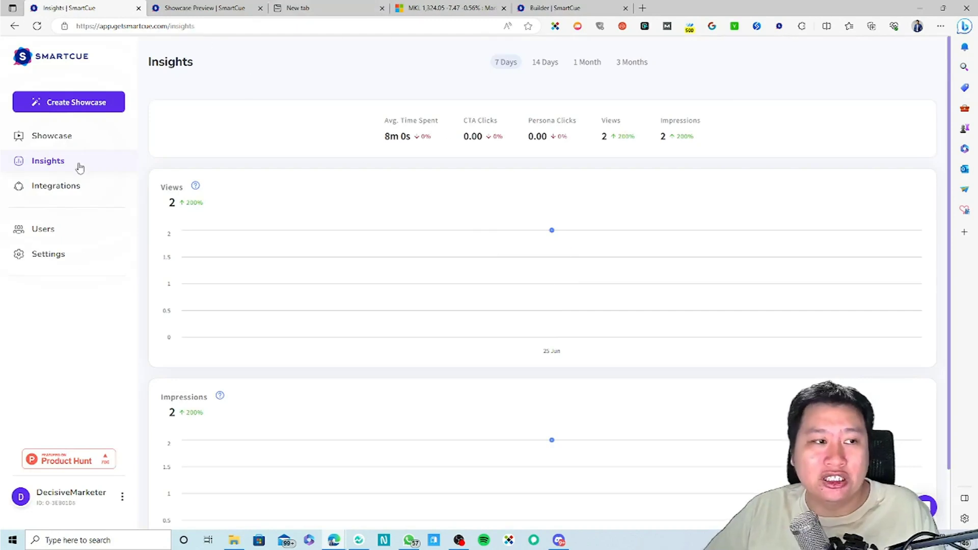
left_click(68, 137)
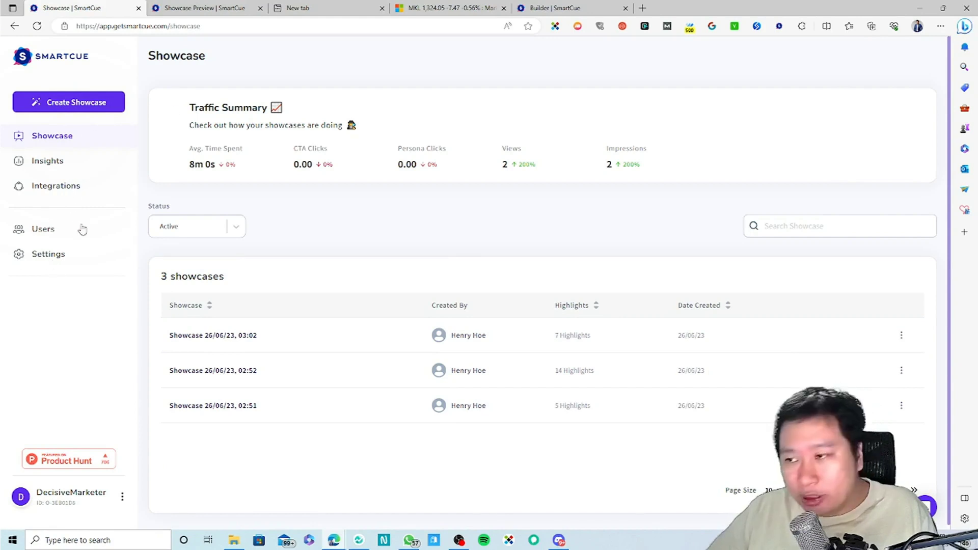
Open Users > Manage Users and view the Invited Users tab under My Users
left_click(63, 229)
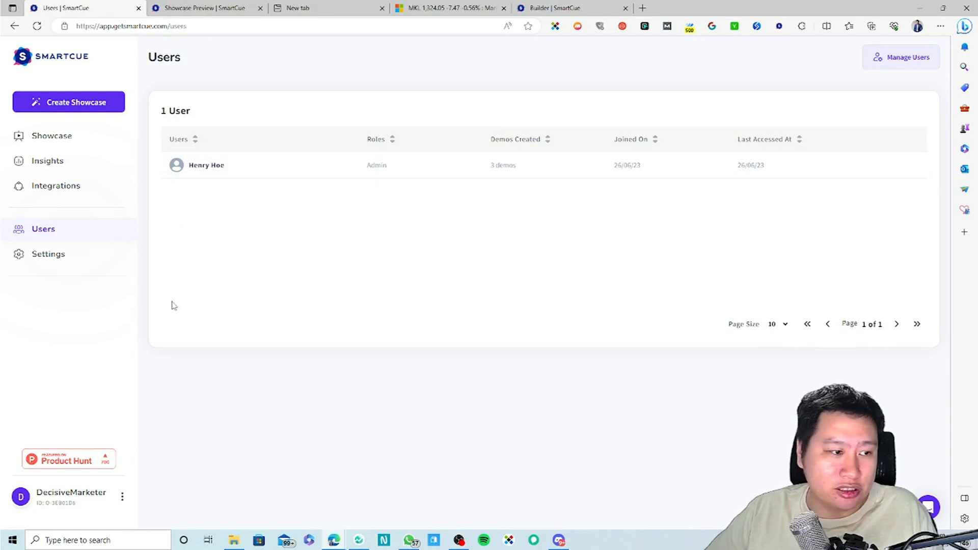
left_click(43, 257)
left_click(245, 100)
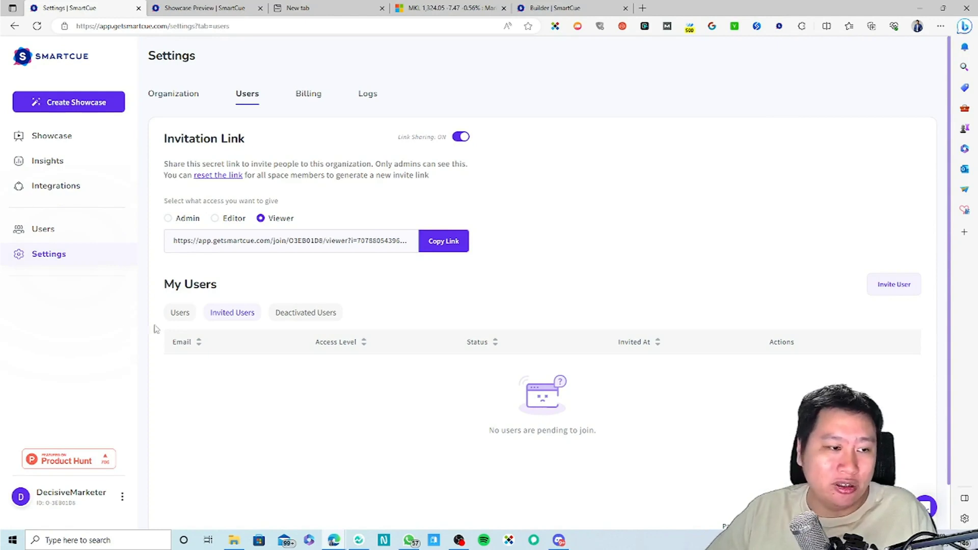
Open the Integrations page listing Hubspot, Google Analytics, Salesforce, Slack and others
left_click(64, 186)
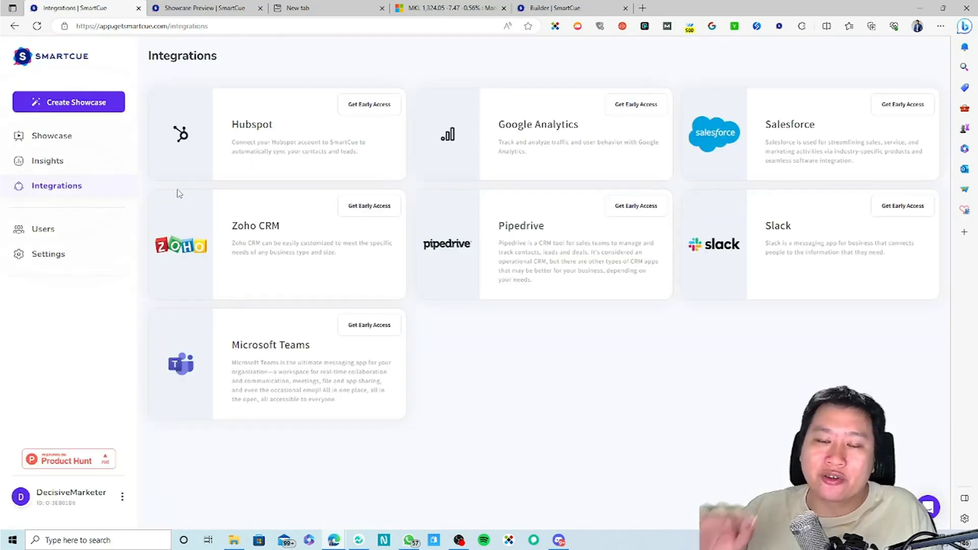